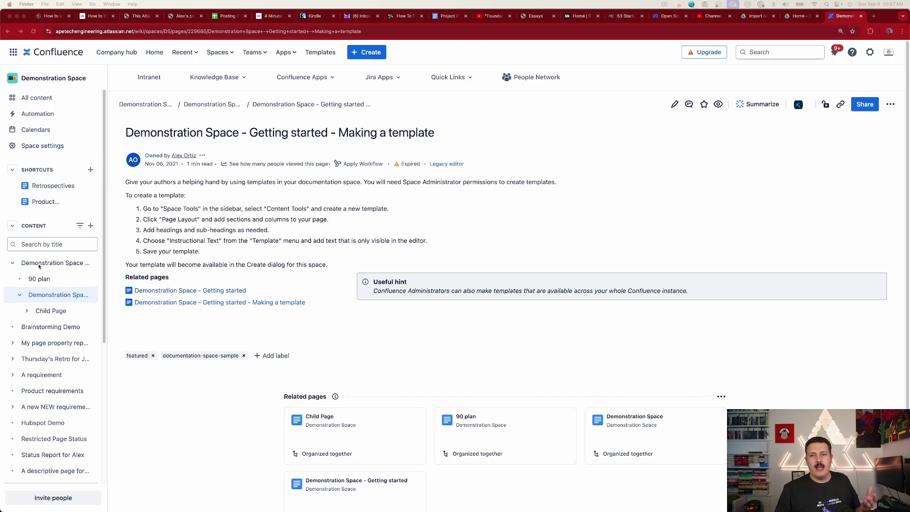
# Open Child Page in the sidebar tree to reveal Jira Repository nested beneath it
pyautogui.click(41, 313)
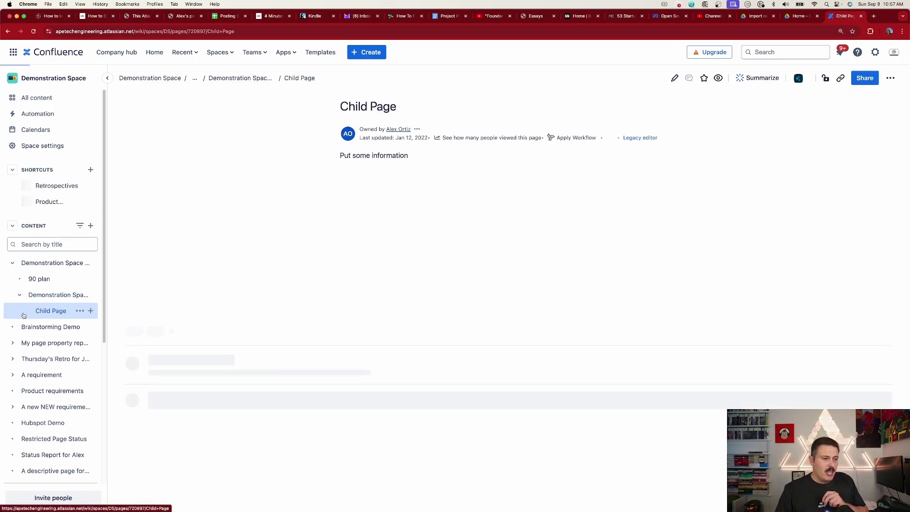
pyautogui.moveTo(49, 325)
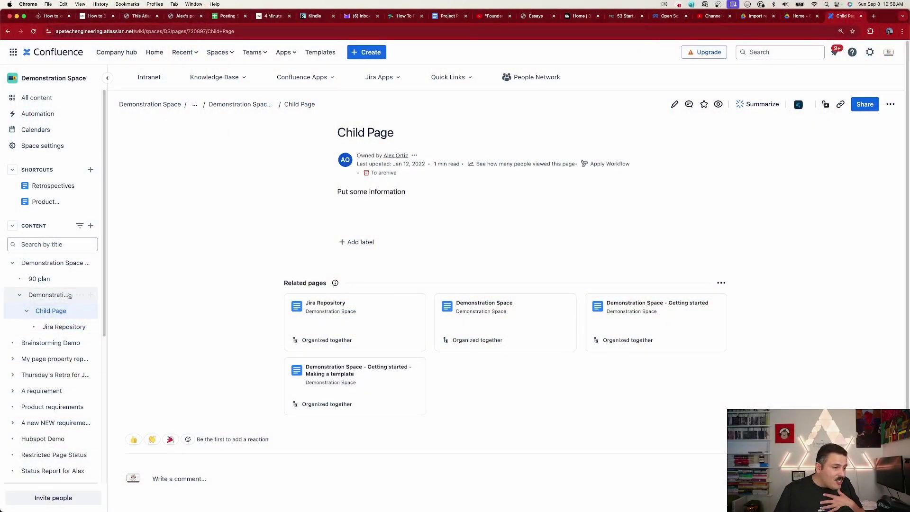
# Delete the Making a template page from More actions, confirming deletion despite its nested pages
pyautogui.click(45, 299)
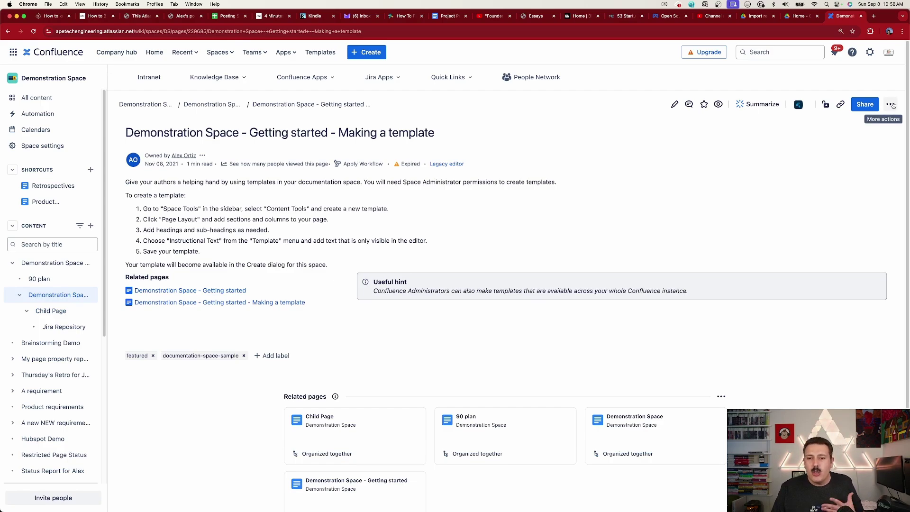
pyautogui.click(891, 105)
pyautogui.click(847, 195)
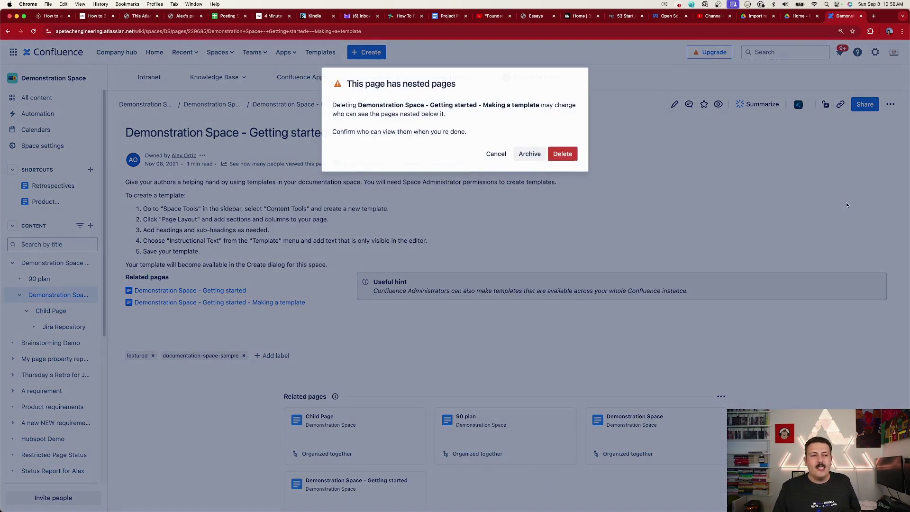
pyautogui.click(562, 154)
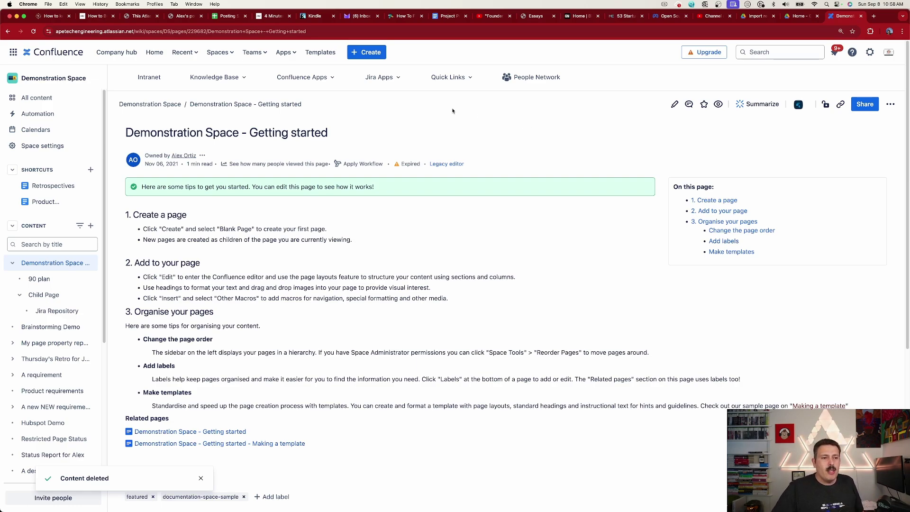
# Go to Revyz Data Manager's Restore page through Manage apps and start a Pages restore
pyautogui.click(285, 52)
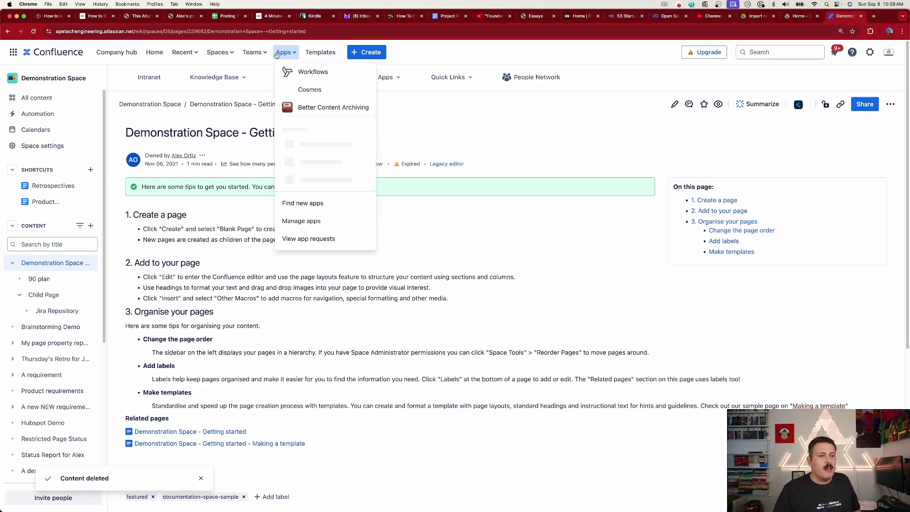
pyautogui.click(301, 221)
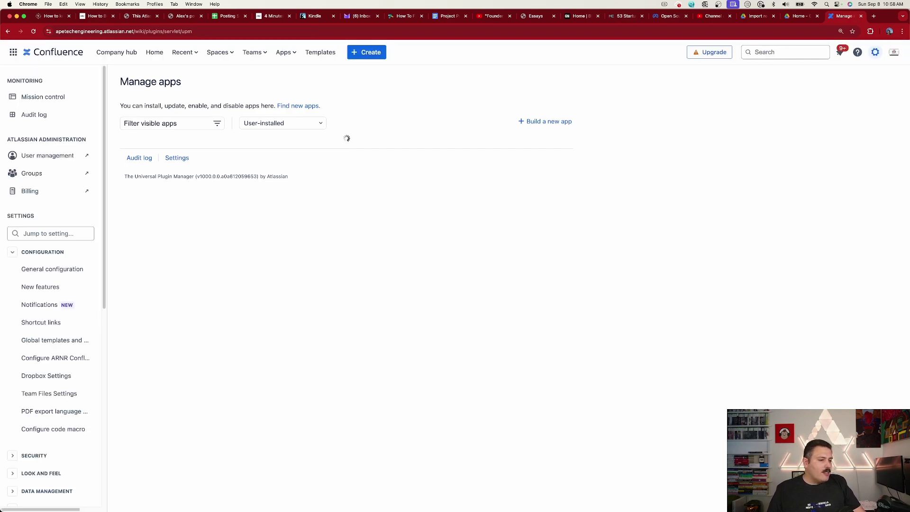
pyautogui.scroll(-5, 24, 360)
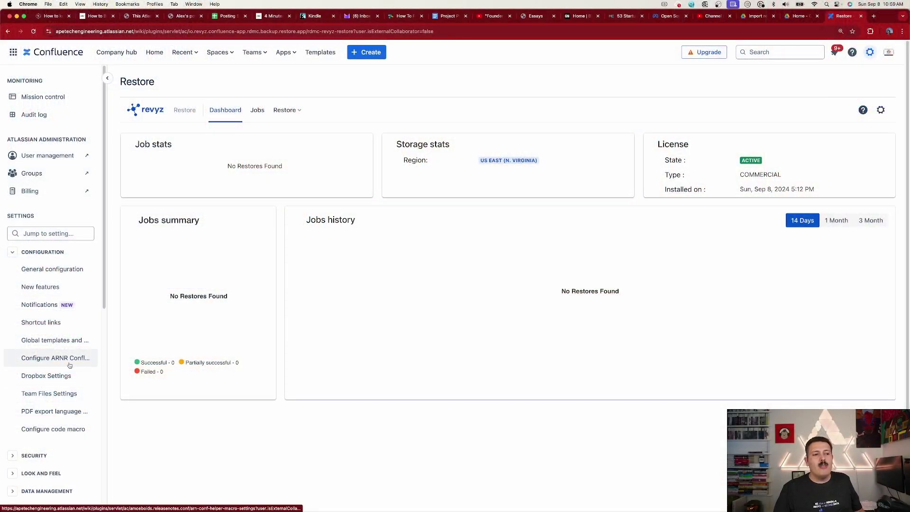
pyautogui.click(286, 110)
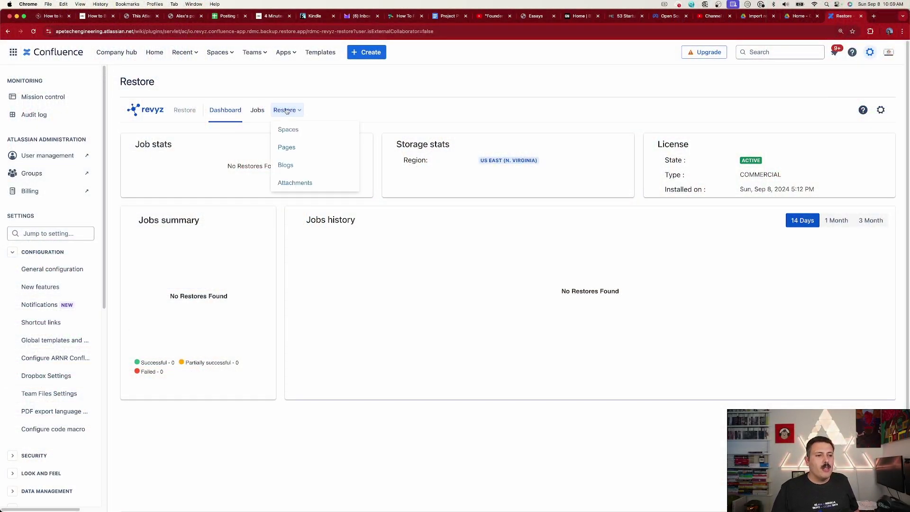
pyautogui.click(293, 152)
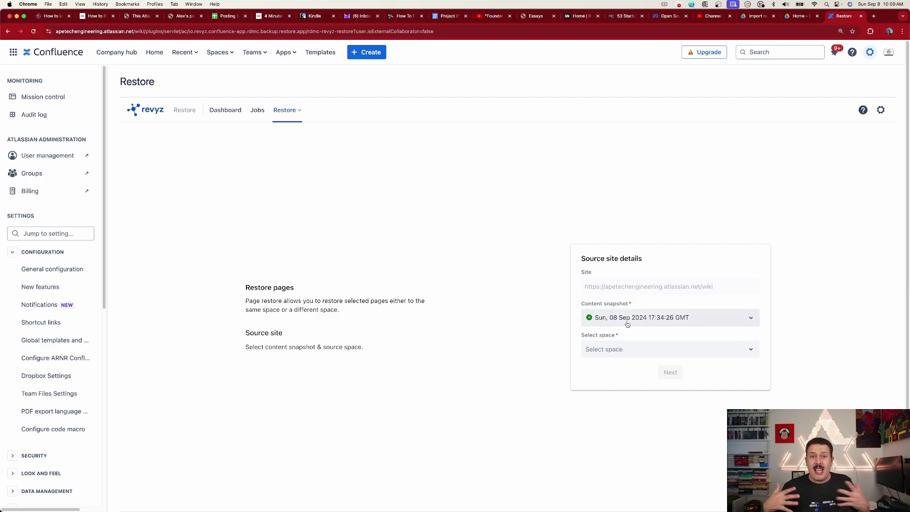
# Choose Demonstration Space as the restore source space and proceed to destination details
pyautogui.click(621, 352)
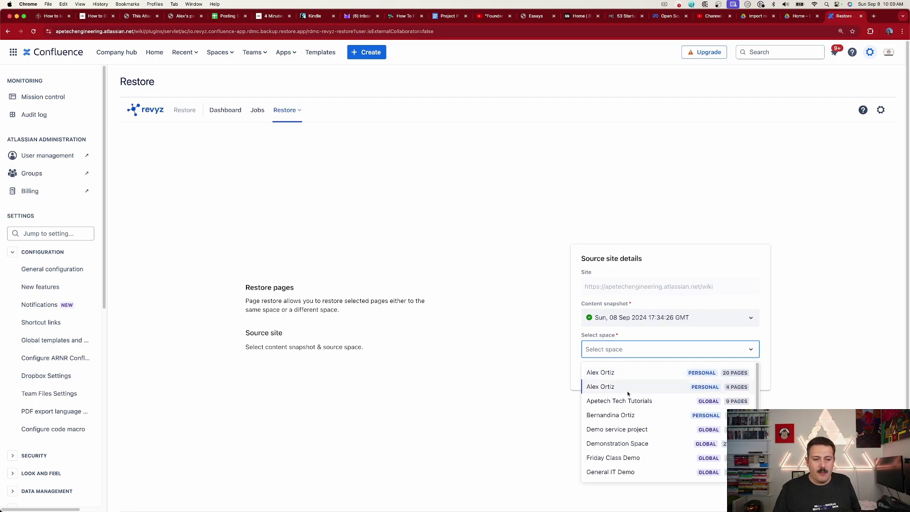
pyautogui.click(618, 445)
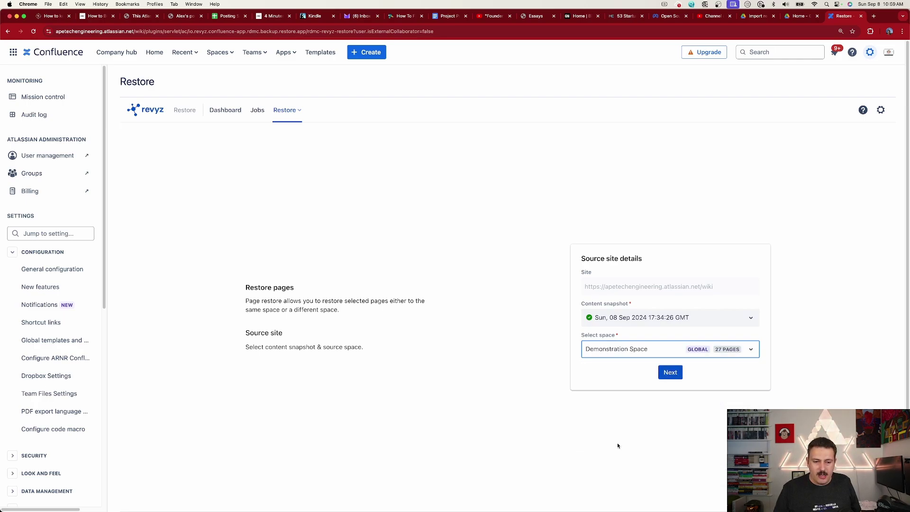
pyautogui.click(667, 374)
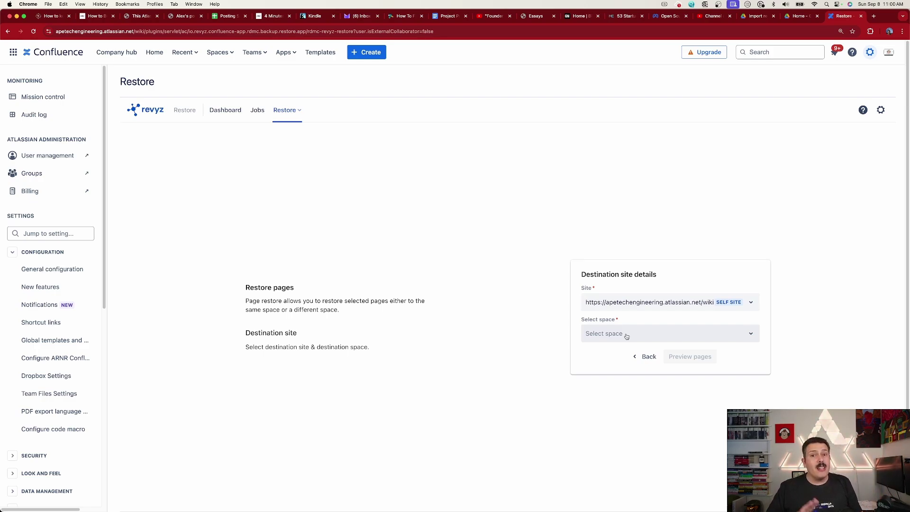
# Set Demonstration Space as the destination space and preview the restorable pages
pyautogui.click(638, 331)
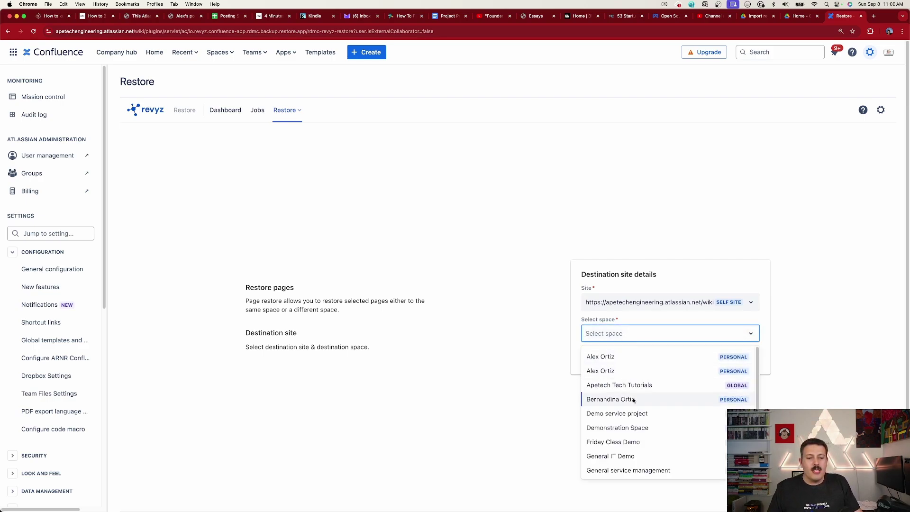
pyautogui.click(641, 431)
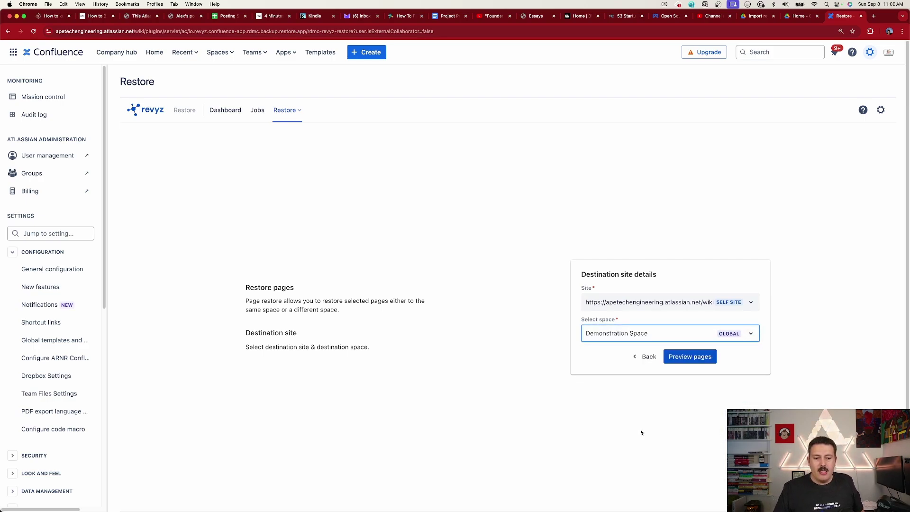
pyautogui.click(684, 360)
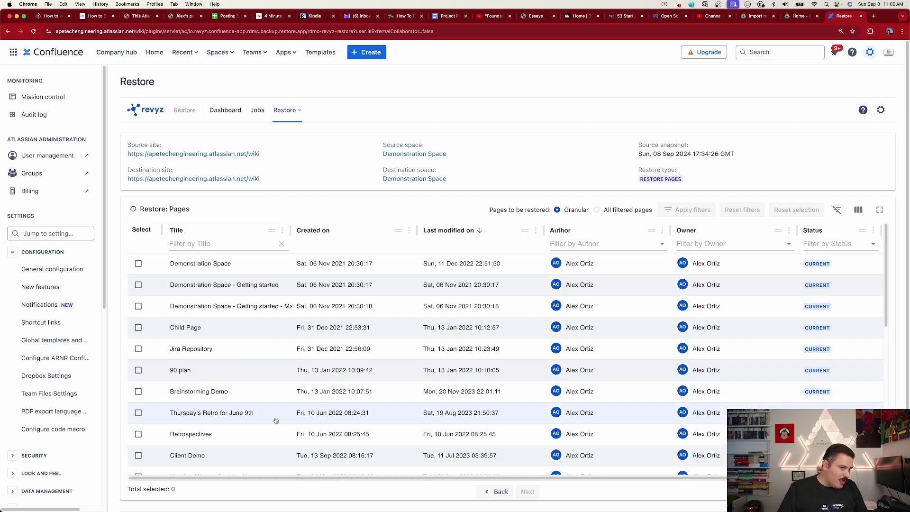
# Tick the Making a template page for restore and continue to Restore settings
pyautogui.click(139, 307)
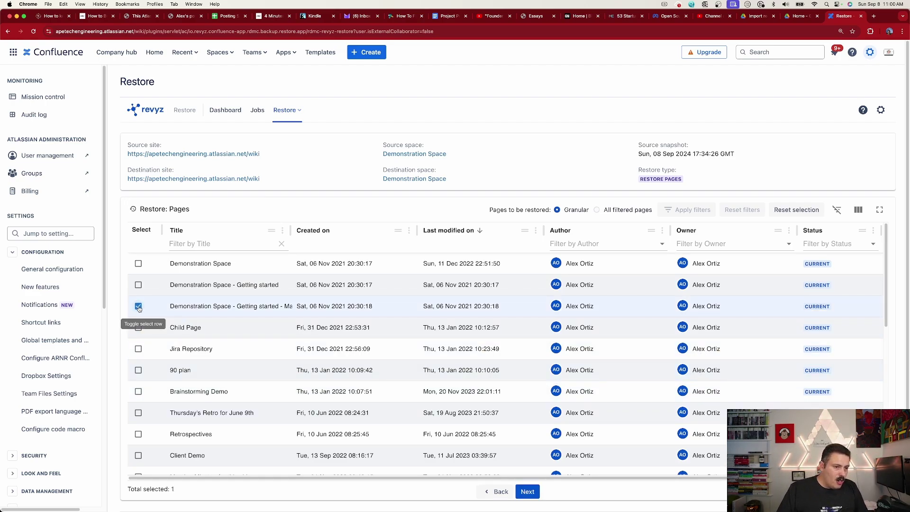
pyautogui.doubleClick(290, 230)
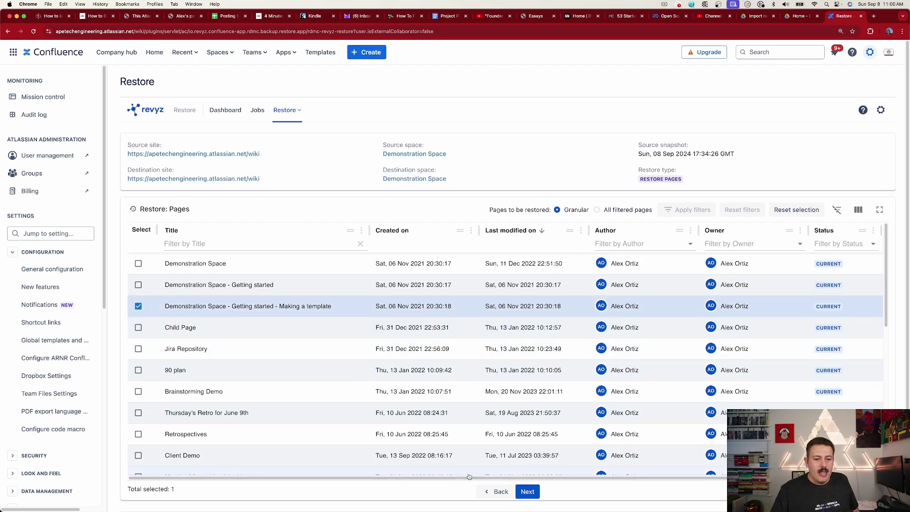
pyautogui.click(527, 494)
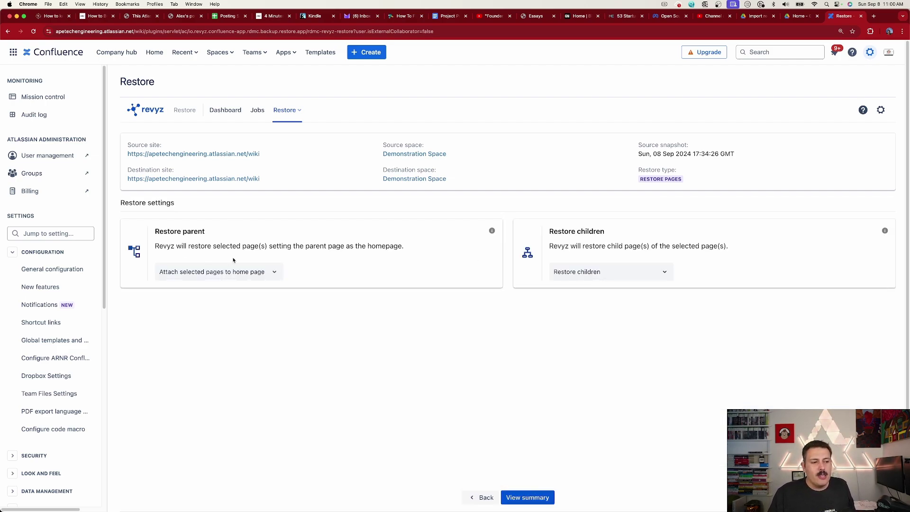
# Set Restore parent to 'Reuse parent hierarchy if it exists, else create new'
pyautogui.click(208, 275)
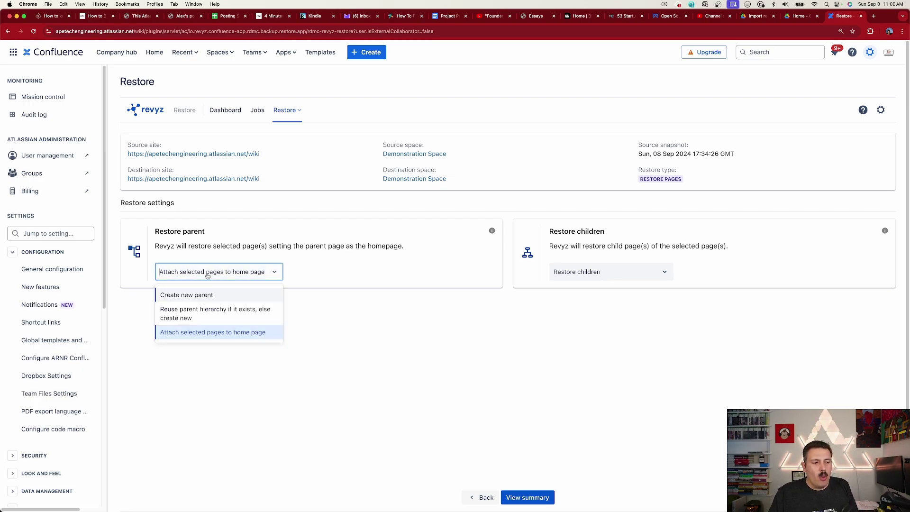
pyautogui.click(197, 311)
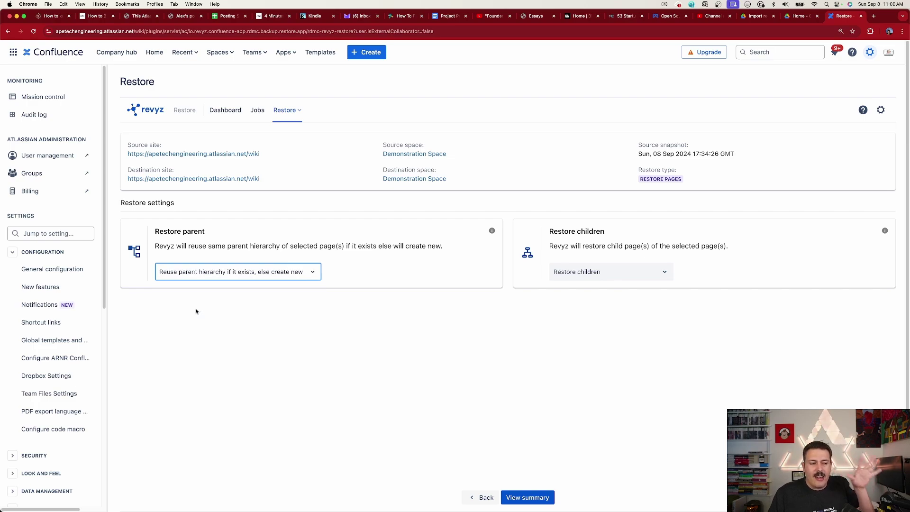
pyautogui.click(210, 268)
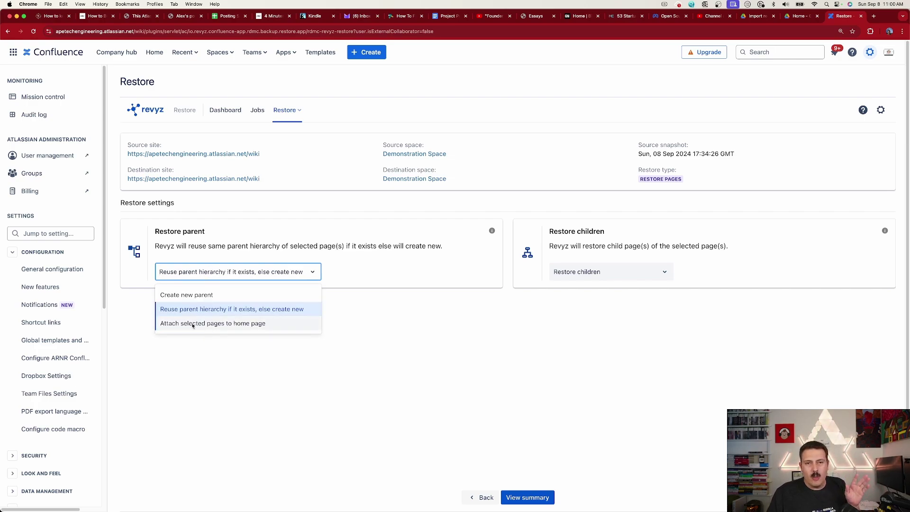
pyautogui.click(209, 310)
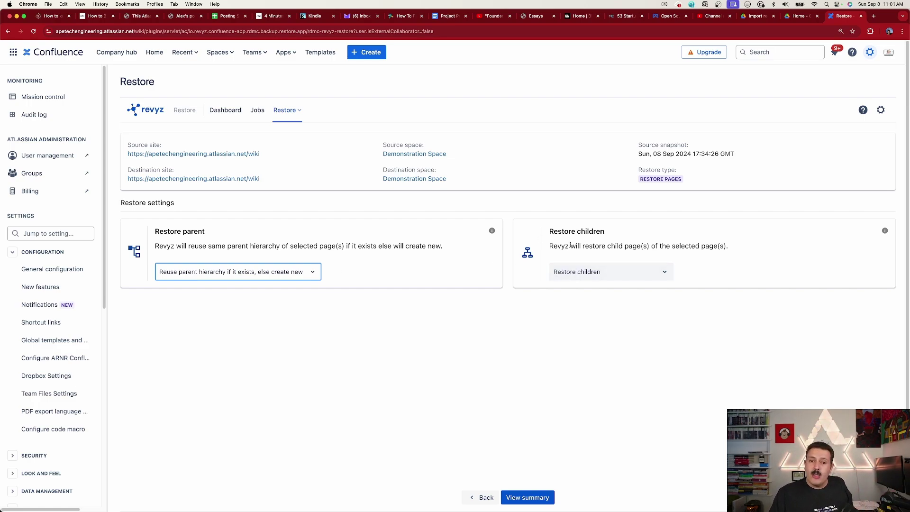
# Keep Restore children selected and view the restore summary
pyautogui.click(614, 273)
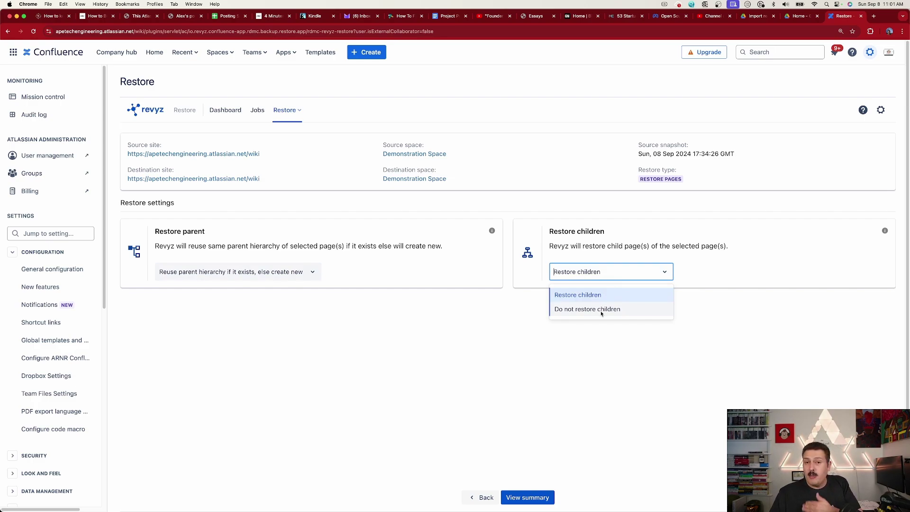
pyautogui.click(593, 295)
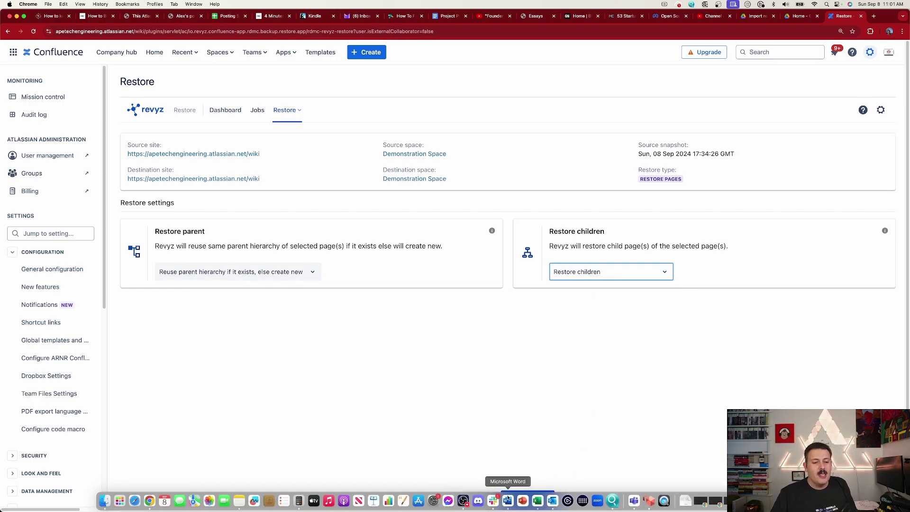
pyautogui.click(528, 498)
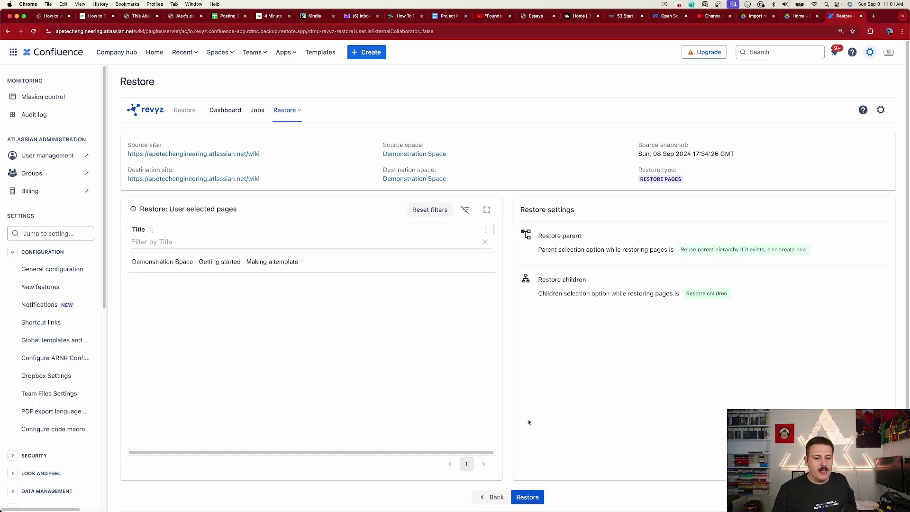
# Launch the Making a template restore job, confirming it in the Restore pages dialog
pyautogui.click(527, 497)
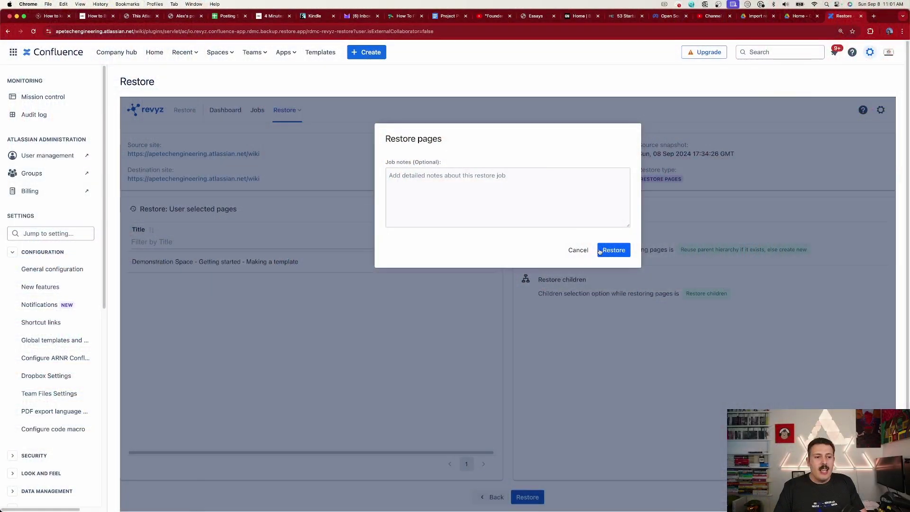
pyautogui.click(456, 184)
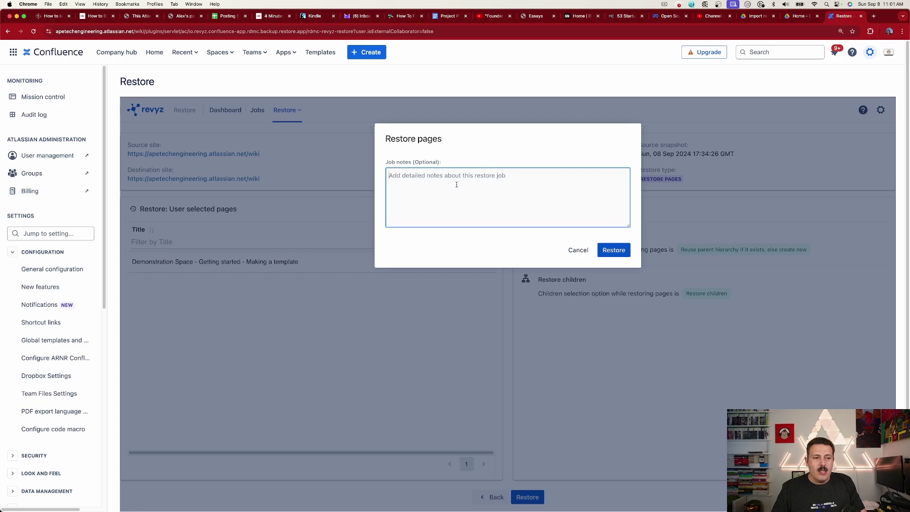
pyautogui.click(614, 250)
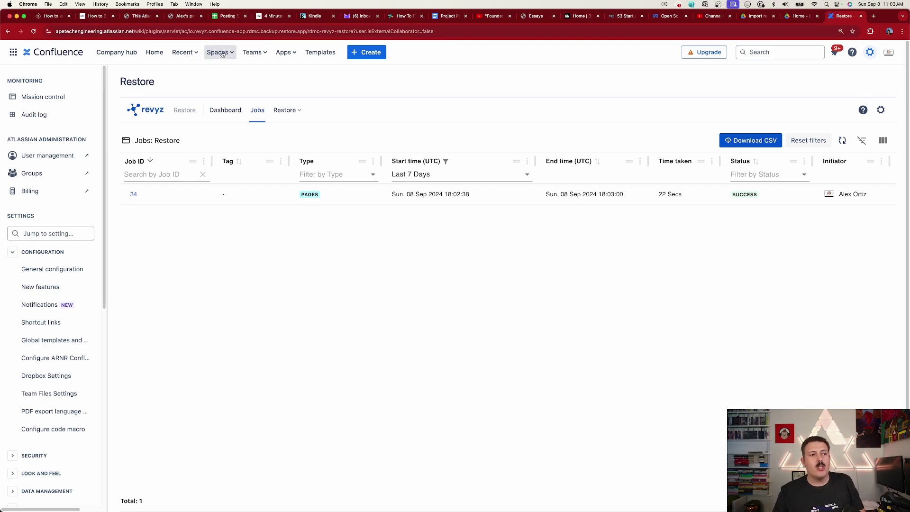
pyautogui.click(222, 54)
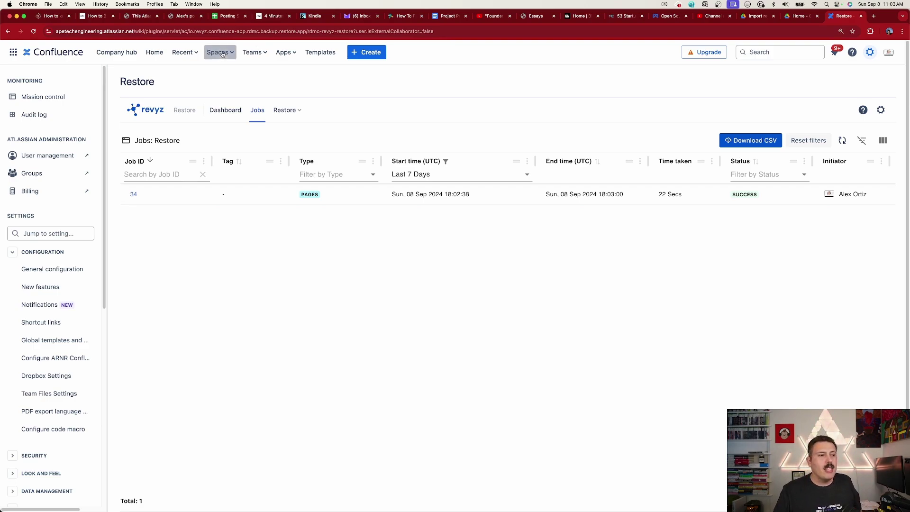
# Open Demonstration Space and expand its tree down to Child Page_revyz34 and Jira Repository_revyz34
pyautogui.click(242, 124)
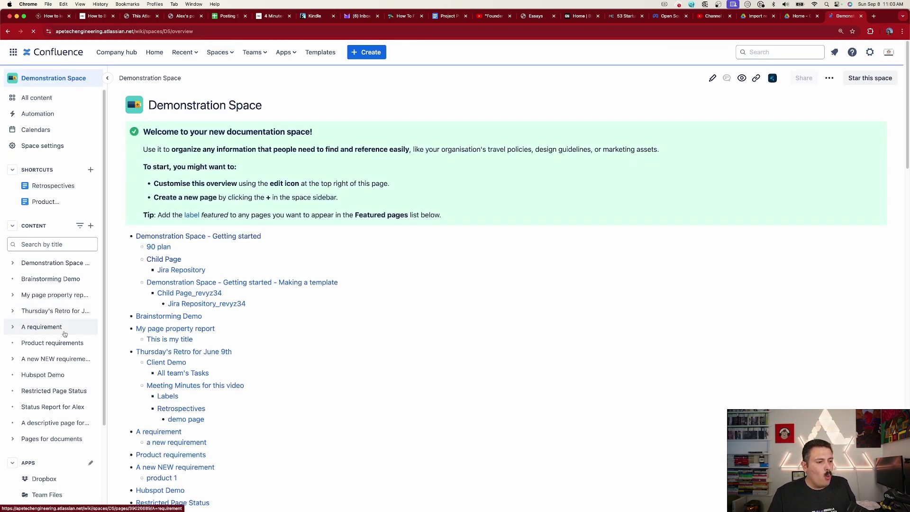
pyautogui.click(12, 266)
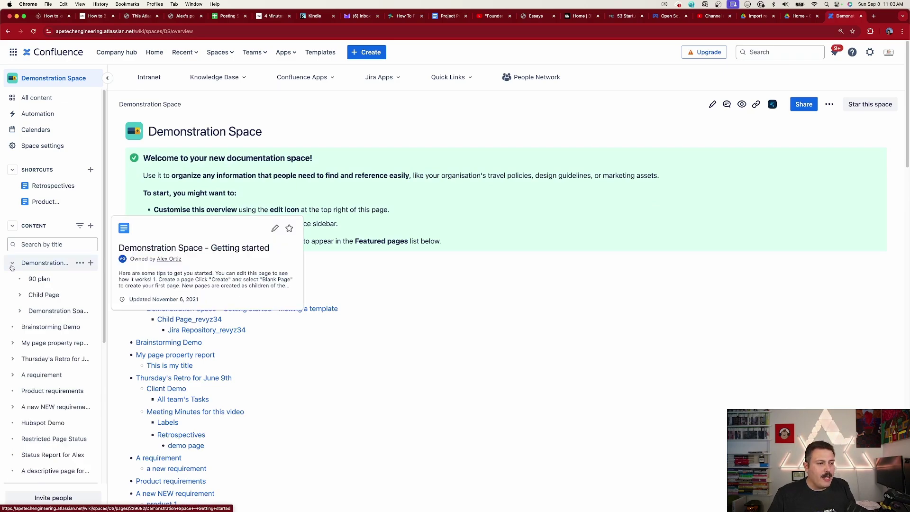
pyautogui.click(20, 313)
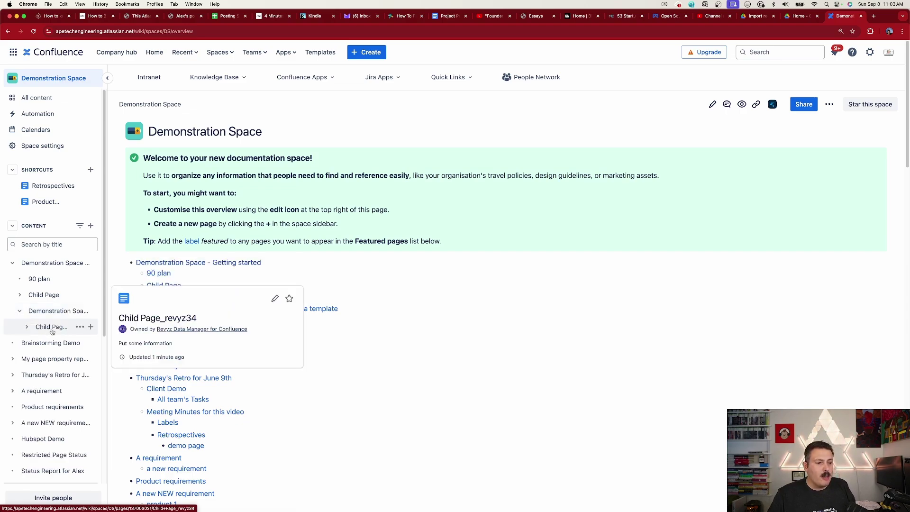
pyautogui.click(27, 327)
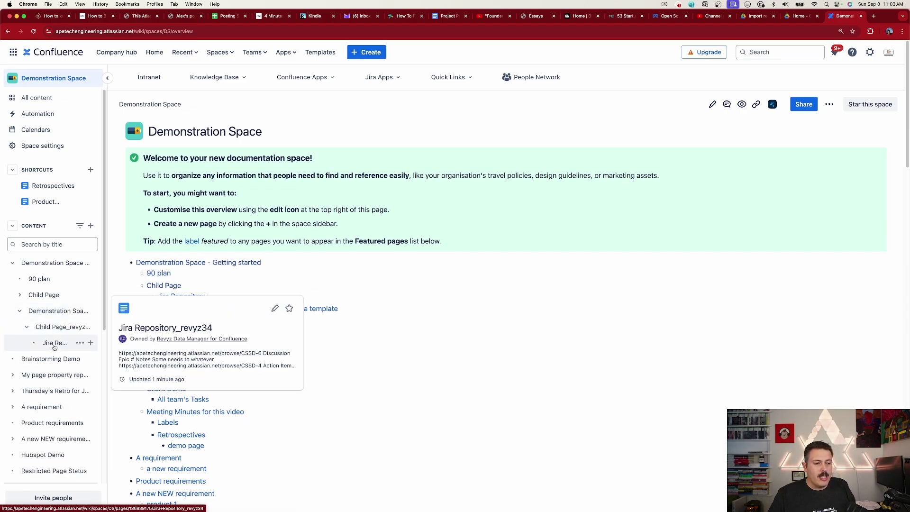